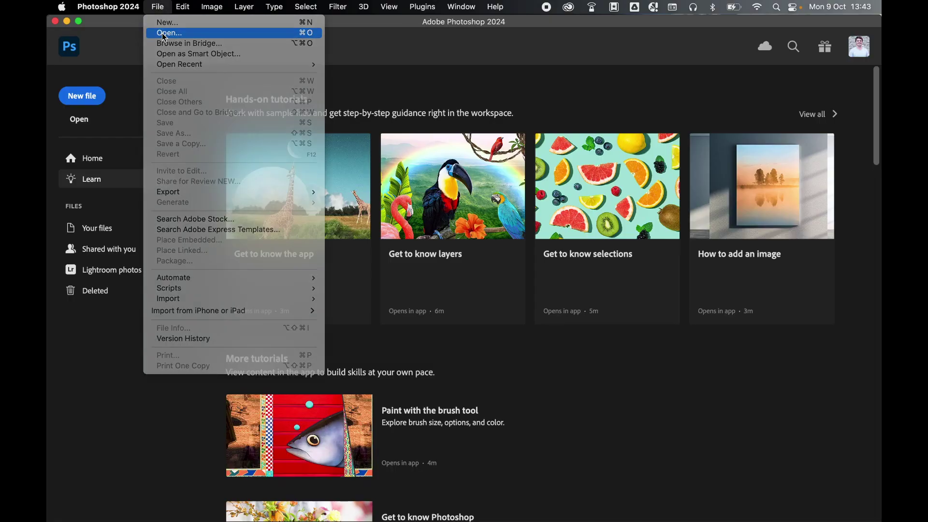
Open port_sample.jpg and create a Background copy layer above the original Background.
click(165, 33)
click(340, 92)
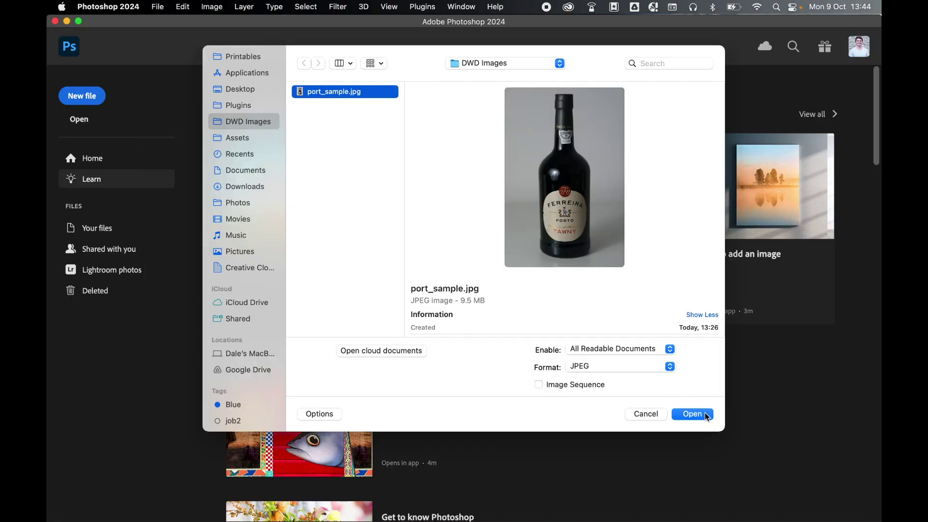
click(692, 414)
drag(827, 357, 844, 514)
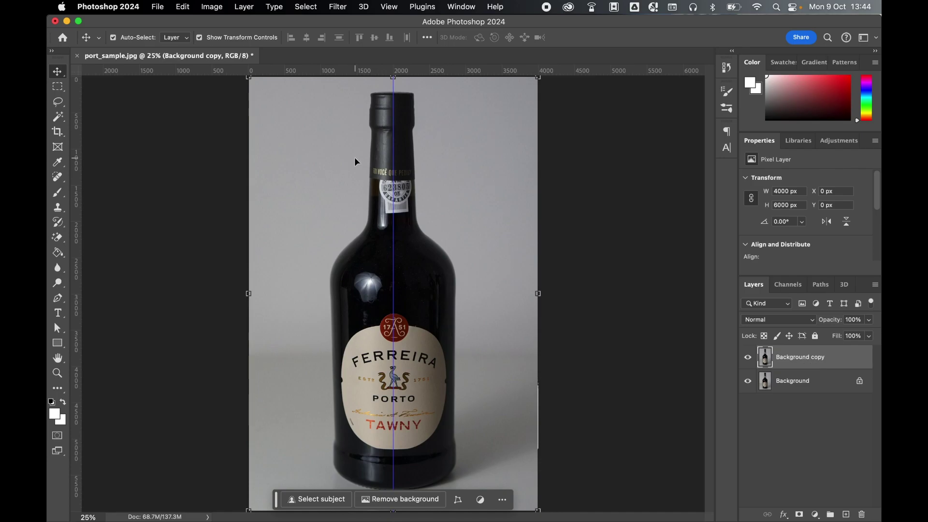
Whiten the grey backdrop with Replace Color at Lightness +100 and Fuzziness 93, adding shadow tones.
click(208, 5)
mouse_move(309, 39)
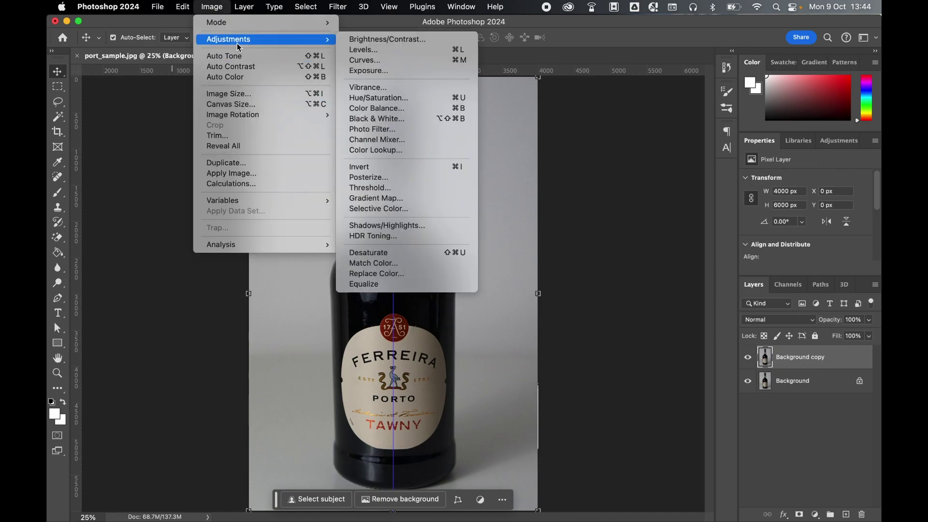
click(382, 274)
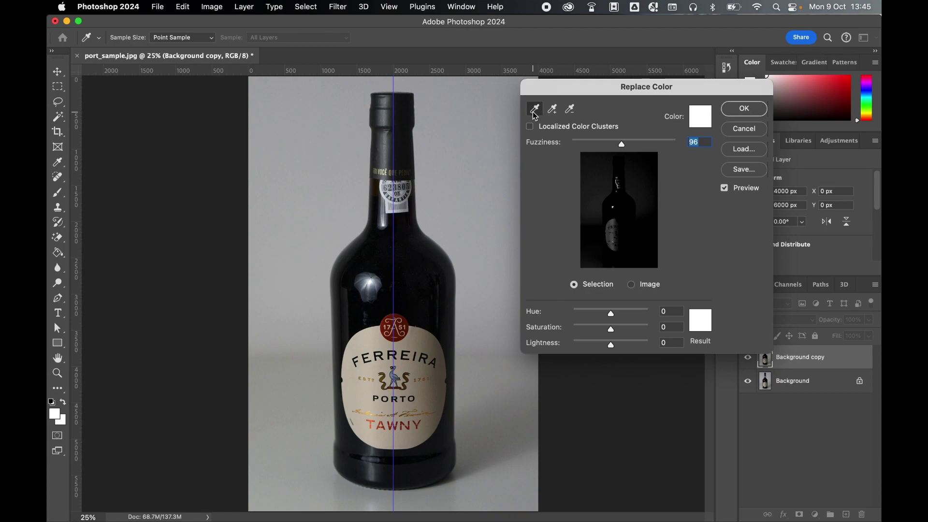
click(257, 116)
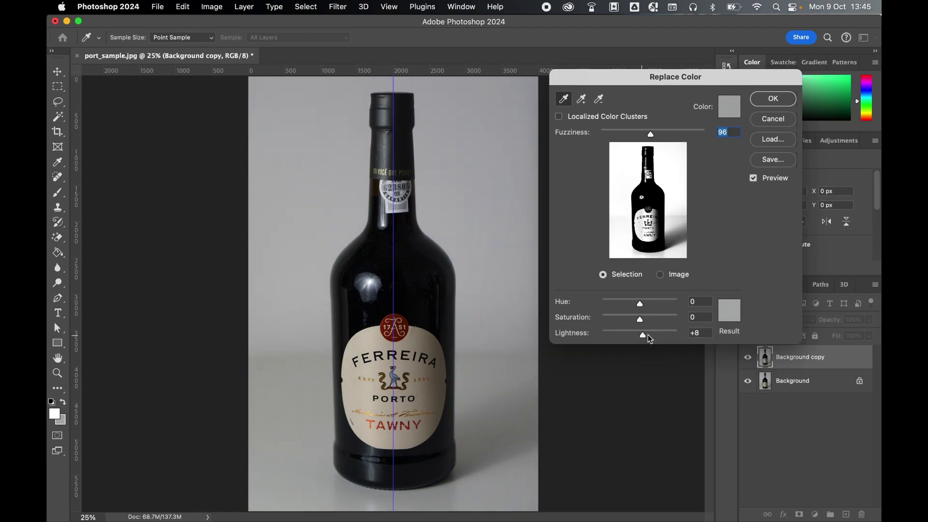
drag(648, 334, 678, 332)
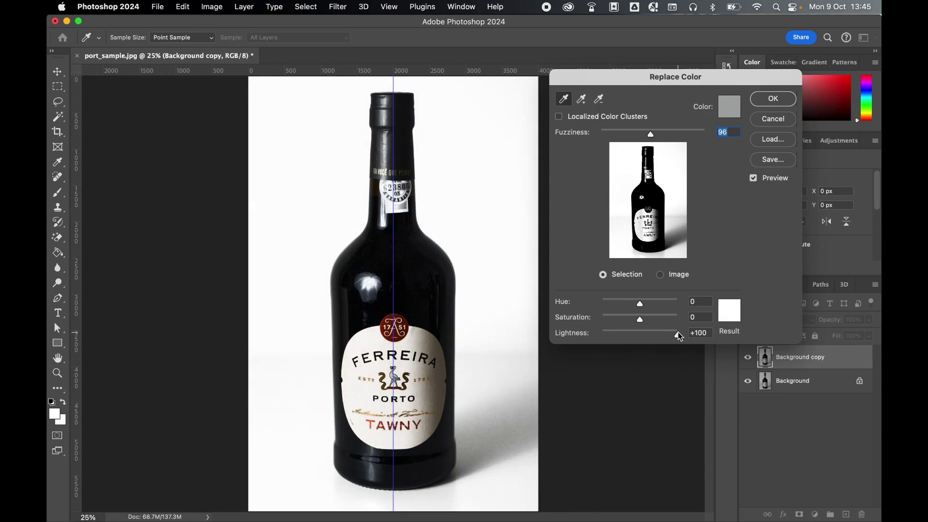
mouse_move(651, 134)
mouse_down()
mouse_move(639, 133)
mouse_move(658, 133)
mouse_up()
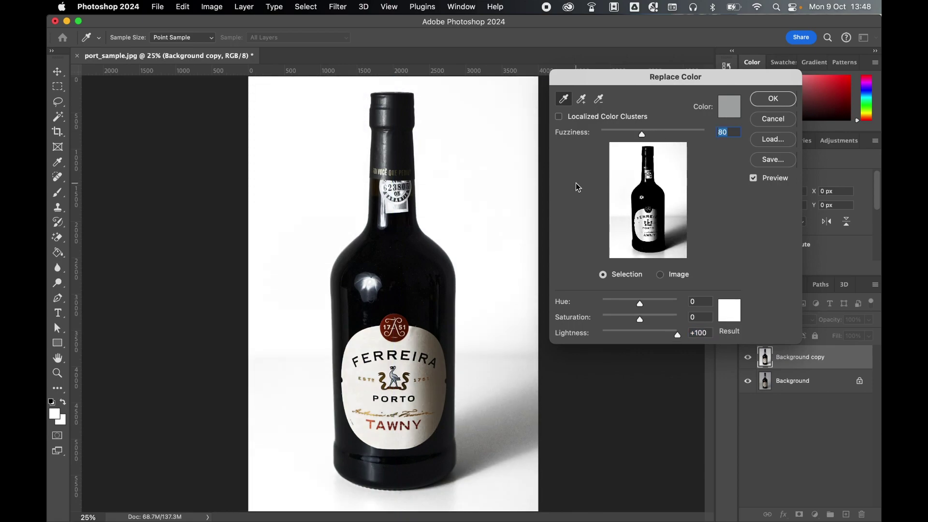
click(582, 101)
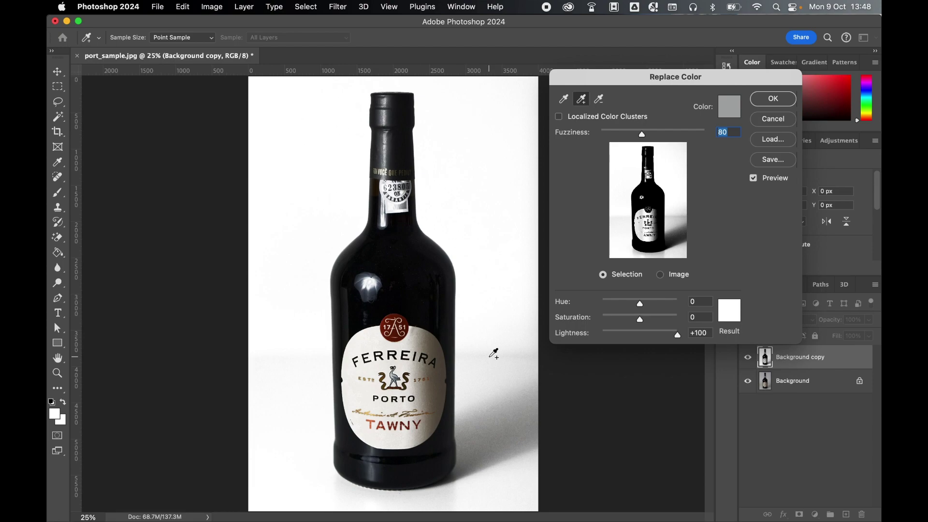
click(492, 357)
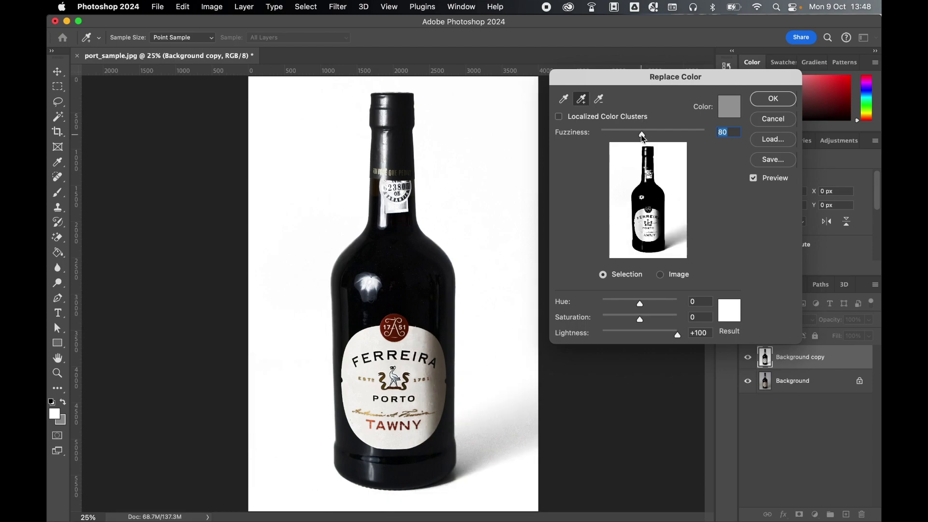
drag(643, 136, 648, 134)
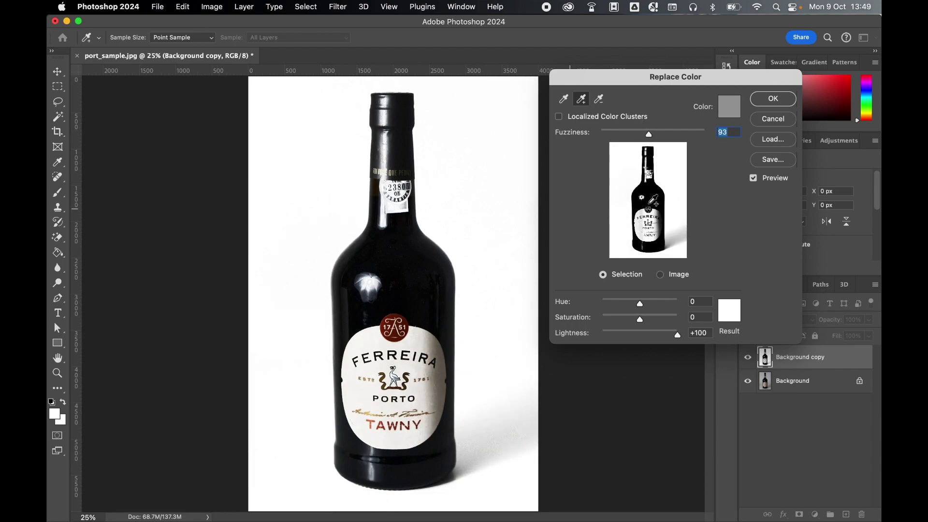
click(772, 98)
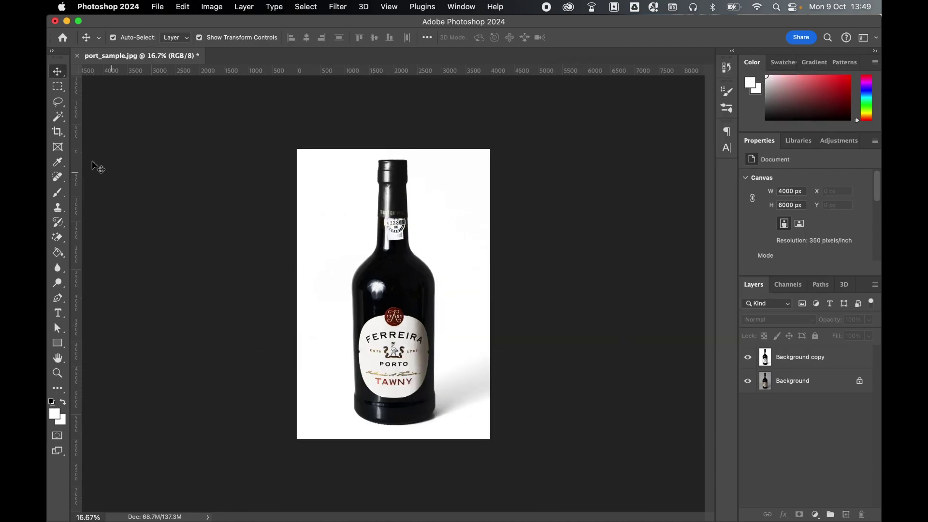
Sample the whitened backdrop with the Eyedropper to make the foreground colour #fefefe.
click(62, 162)
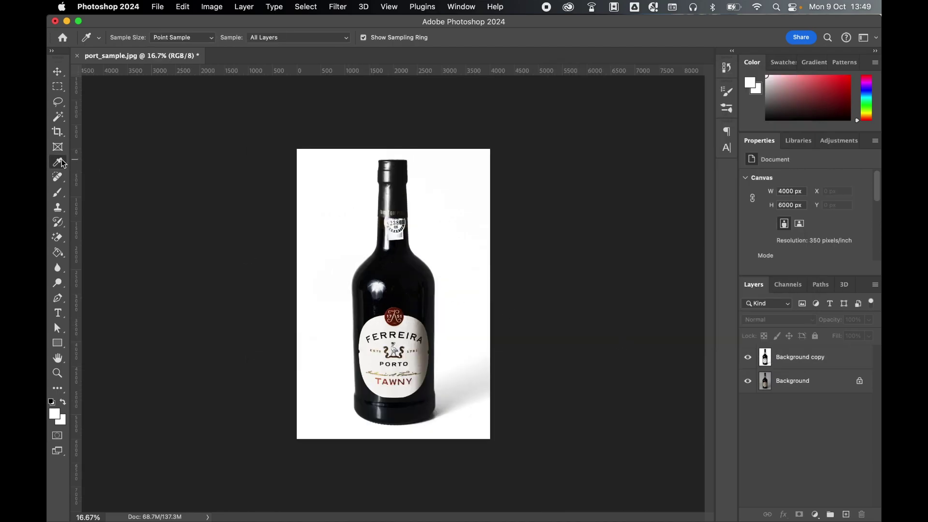
click(56, 414)
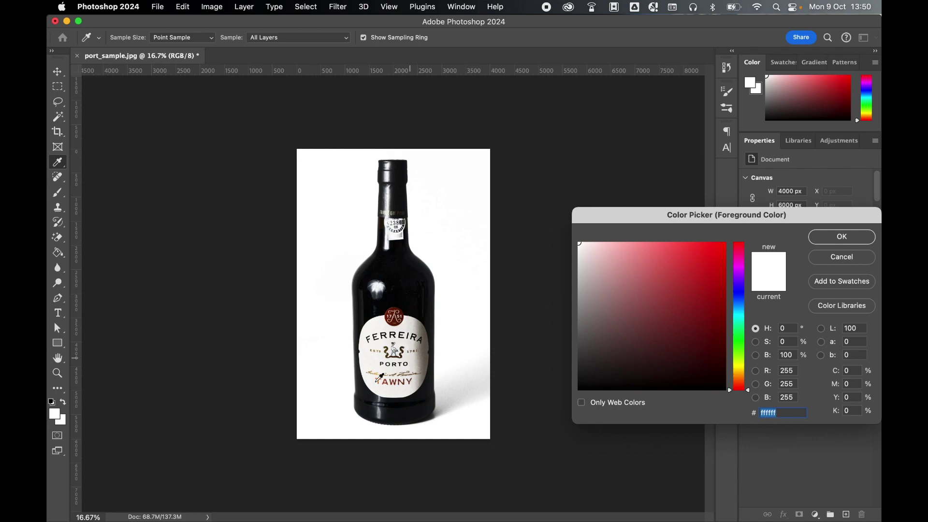
click(487, 158)
click(843, 238)
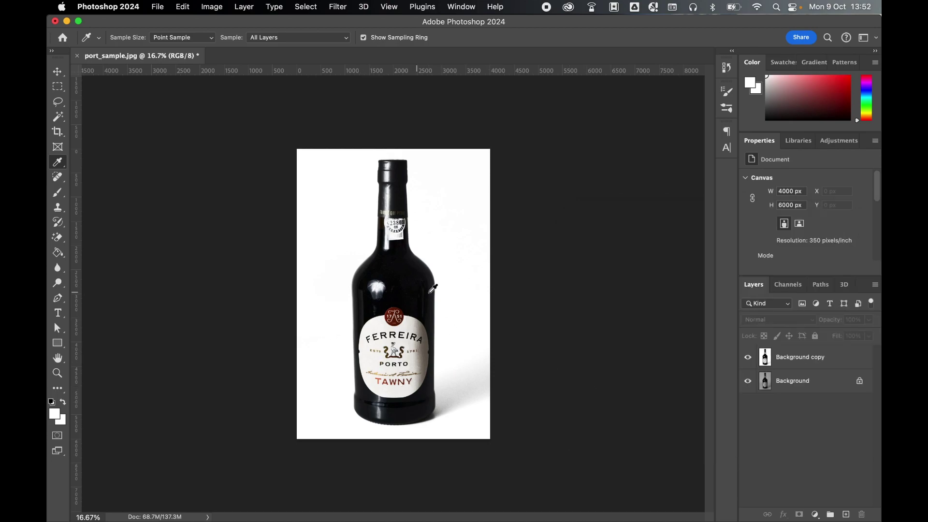
Make Background copy active and toggle its visibility to compare it with the original.
click(753, 358)
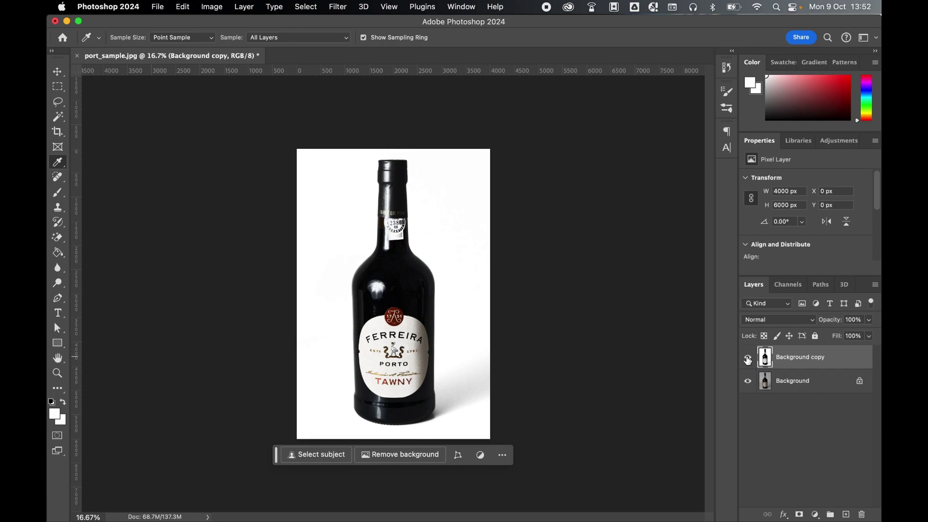
click(748, 359)
click(748, 359)
click(748, 358)
click(748, 359)
Auto-select the bottle with Select Subject and enter Select and Mask.
click(57, 71)
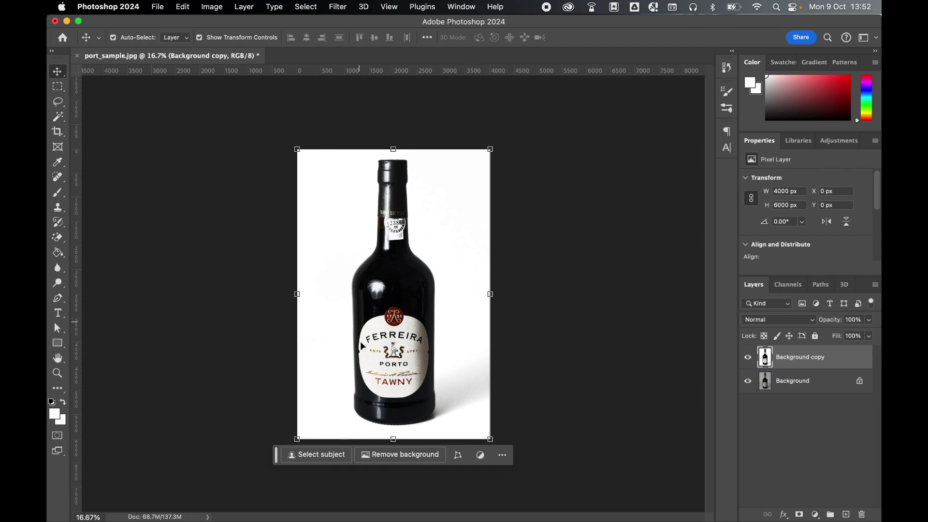
click(314, 457)
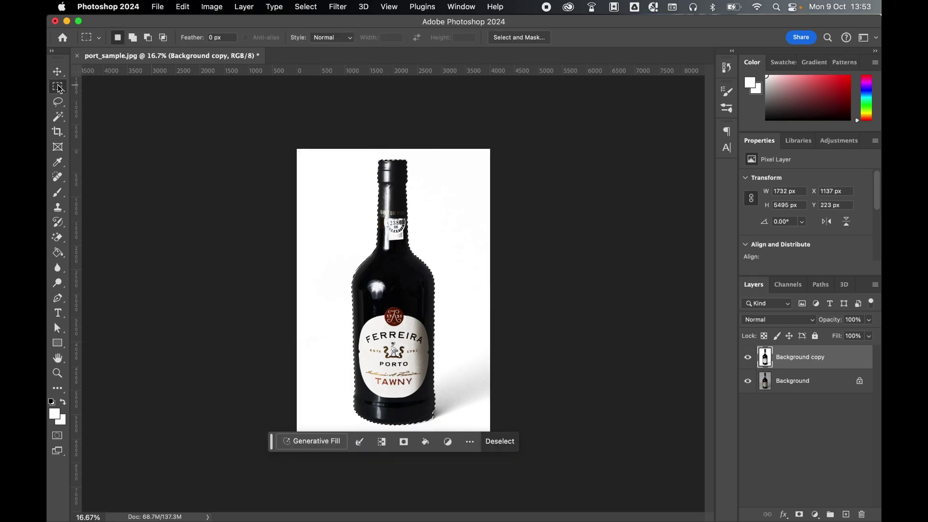
click(517, 37)
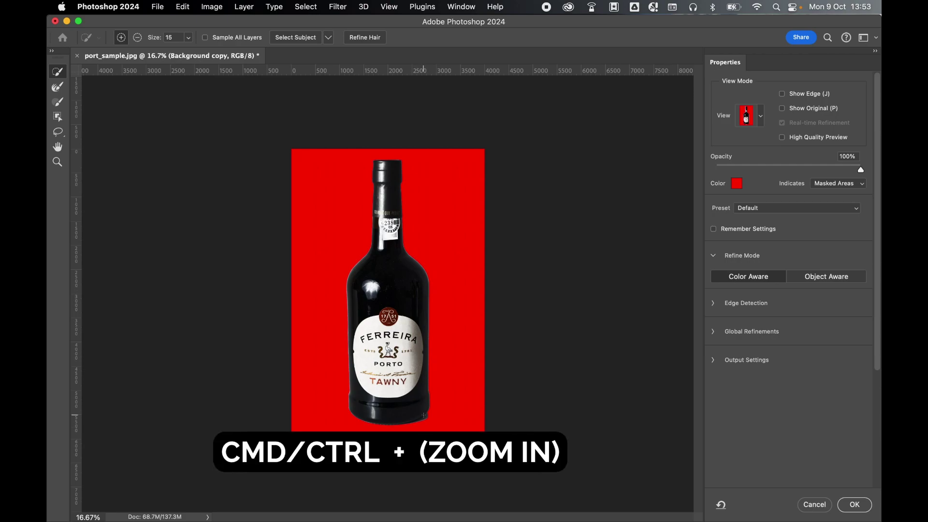
Zoom in on the TAWNY label and base and refine the bottle's lower-right edge.
key(super+equal)
key(super+equal)
key(super+equal)
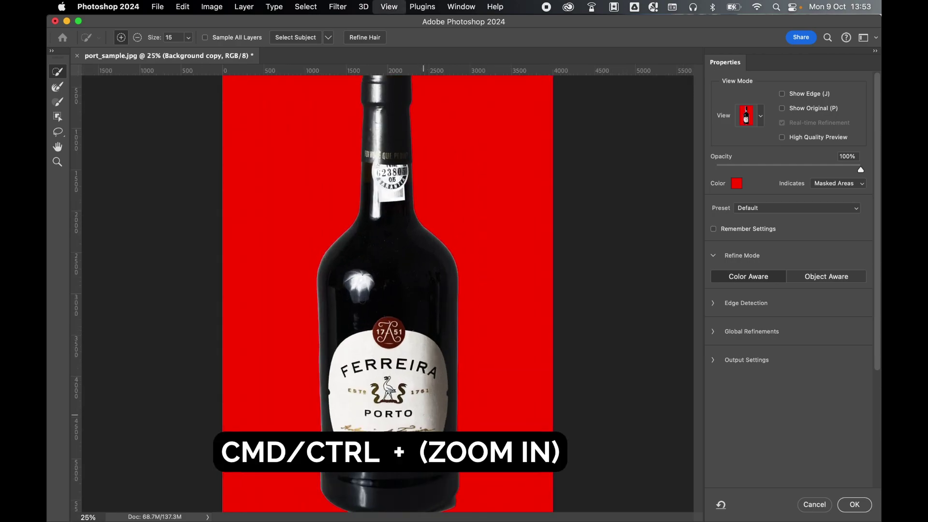
click(58, 147)
drag(501, 357, 494, 160)
click(58, 72)
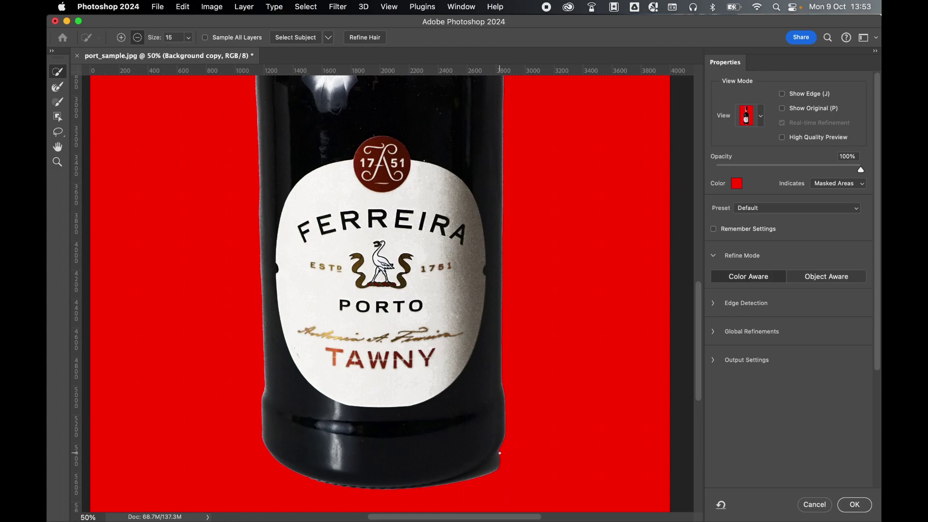
mouse_move(499, 453)
mouse_down()
mouse_move(474, 481)
mouse_move(505, 469)
mouse_move(462, 484)
mouse_move(489, 471)
mouse_up()
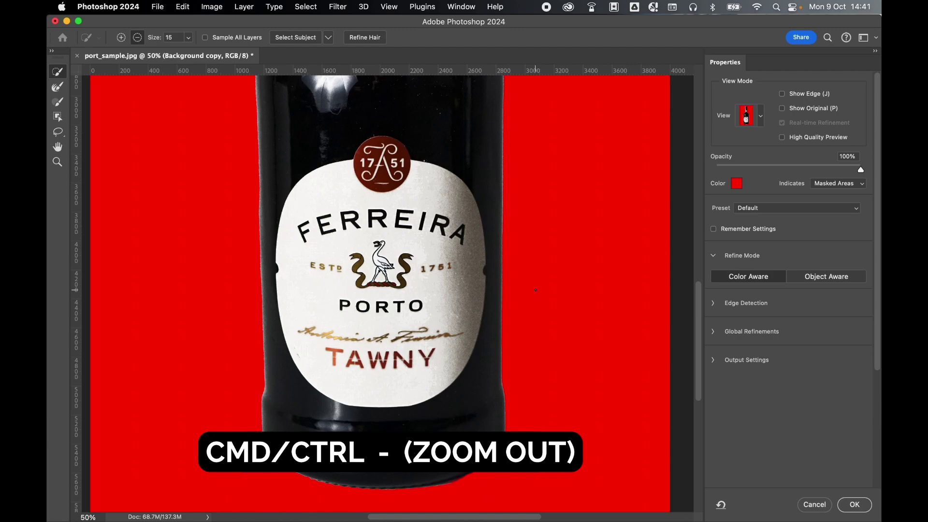
key(super+minus)
key(super+minus)
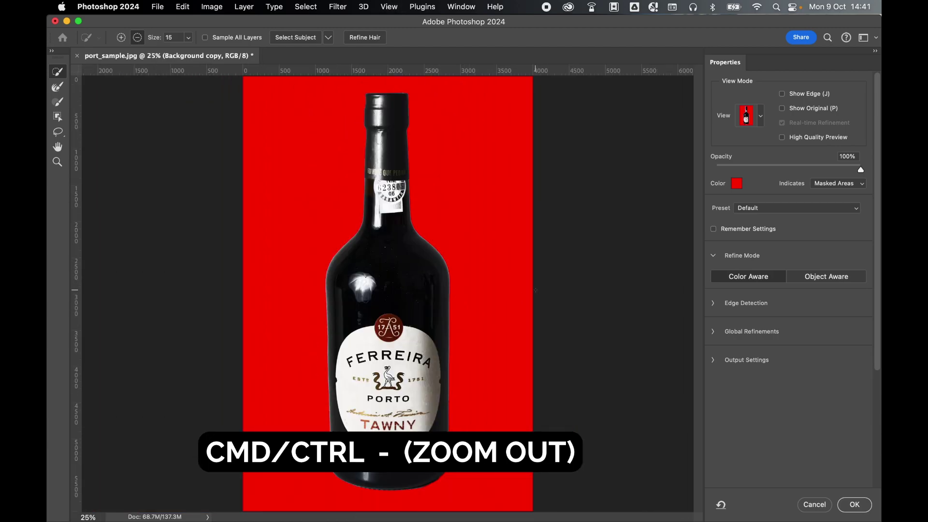
click(721, 333)
Set the global refinements to Smooth 22 and Feather 1.4 px.
scroll(747, 385, down, 1)
scroll(747, 386, down, 1)
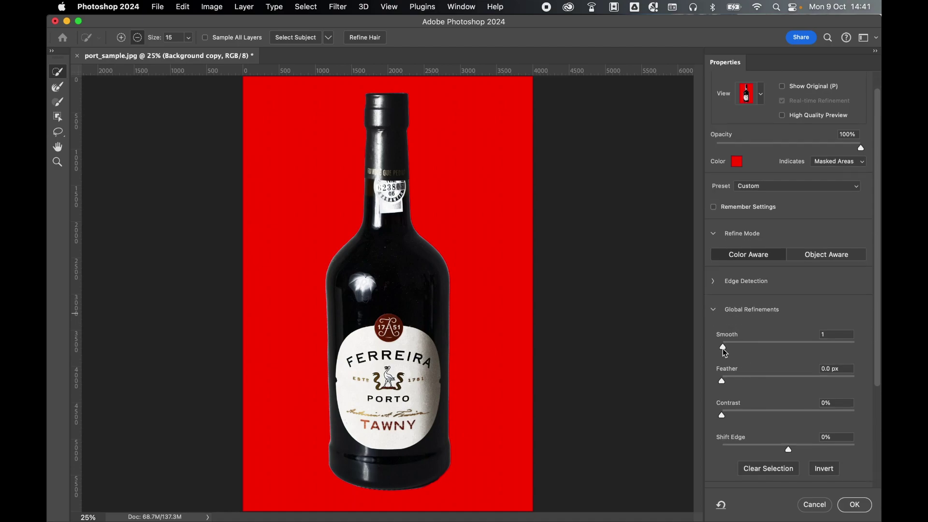
drag(722, 348, 743, 346)
drag(730, 381, 733, 380)
scroll(714, 366, down, 10)
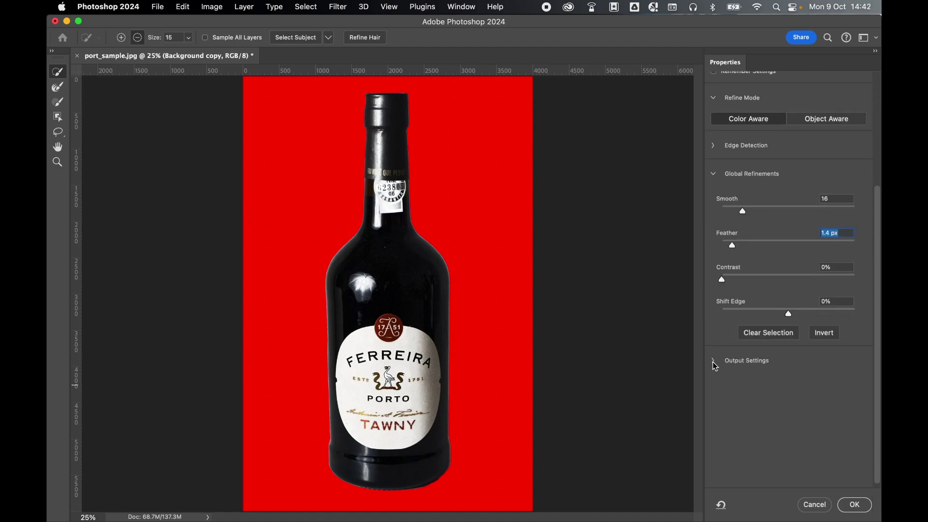
Enable Decontaminate Colors and output as a New Layer with Layer Mask, Background copy 2.
click(714, 362)
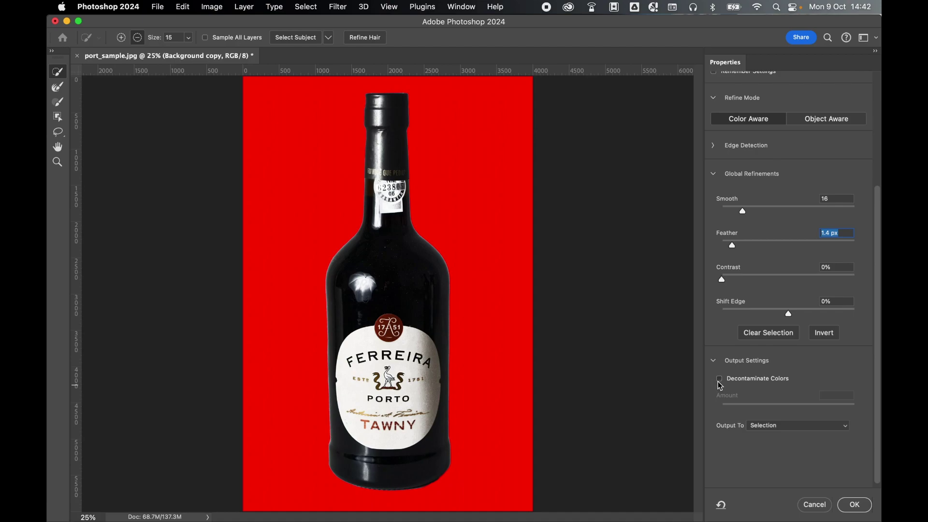
click(719, 380)
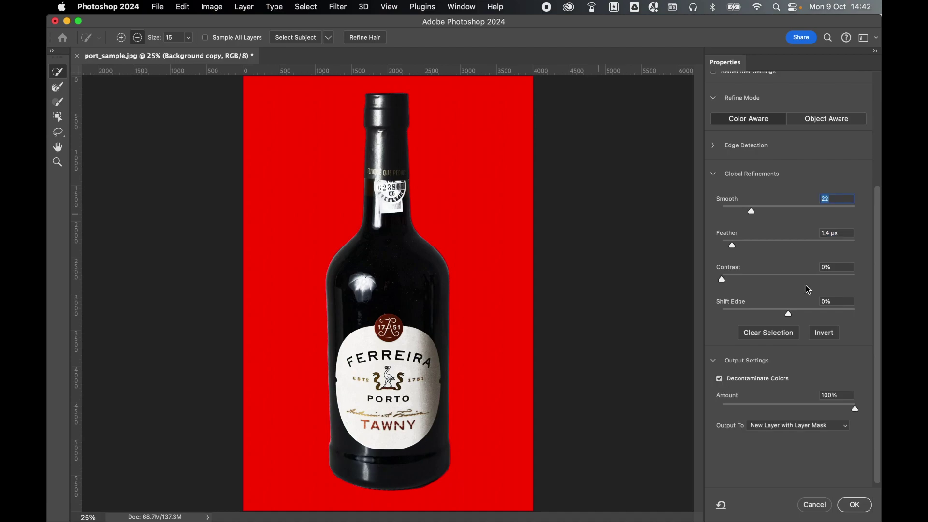
click(757, 427)
click(758, 428)
click(854, 504)
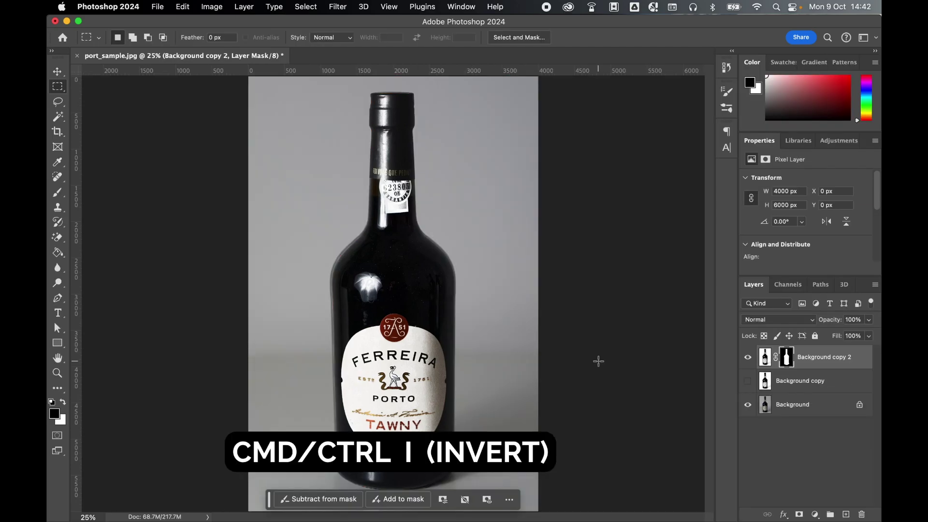
Invert the Background copy 2 mask with Cmd+I and toggle the layer to compare.
key(super+i)
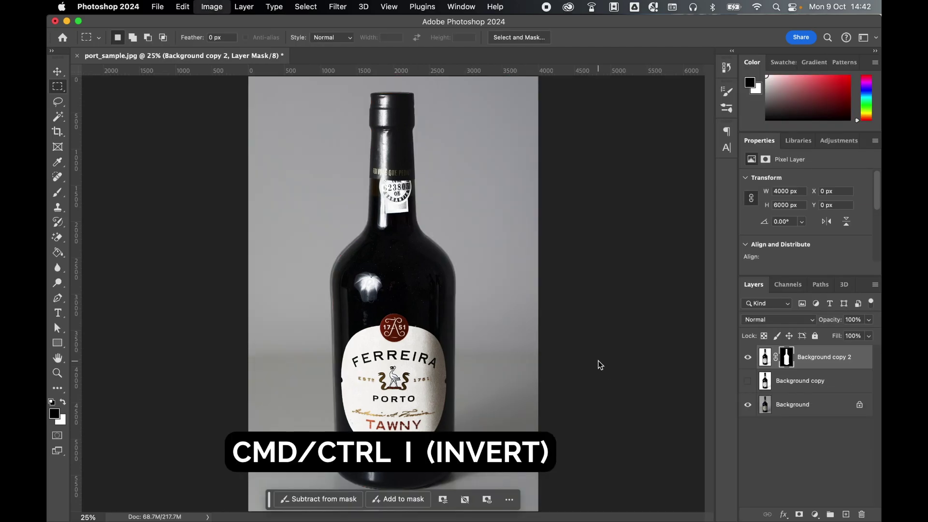
key(super+minus)
key(super+minus)
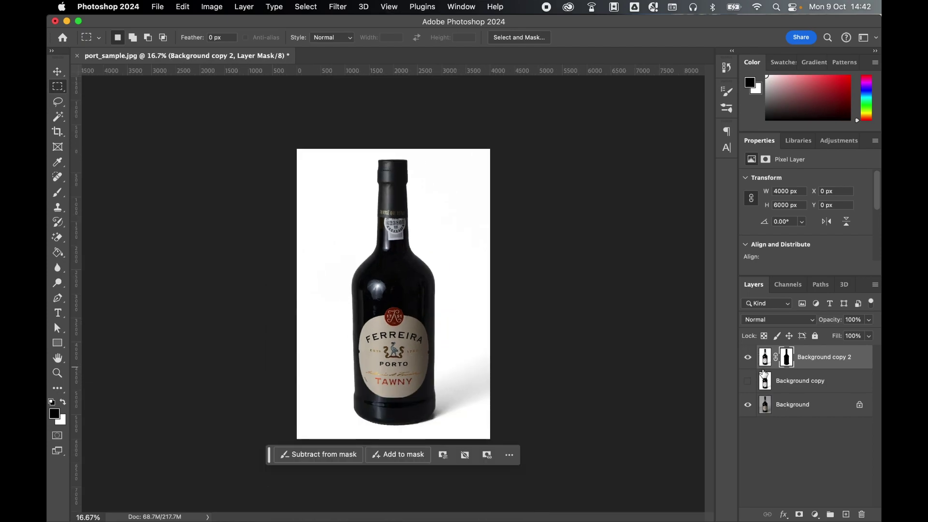
click(748, 357)
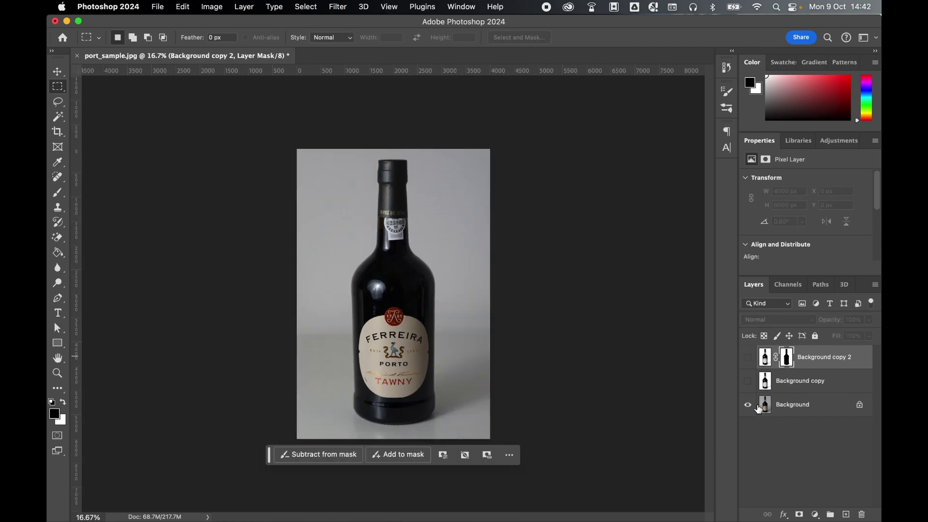
click(748, 357)
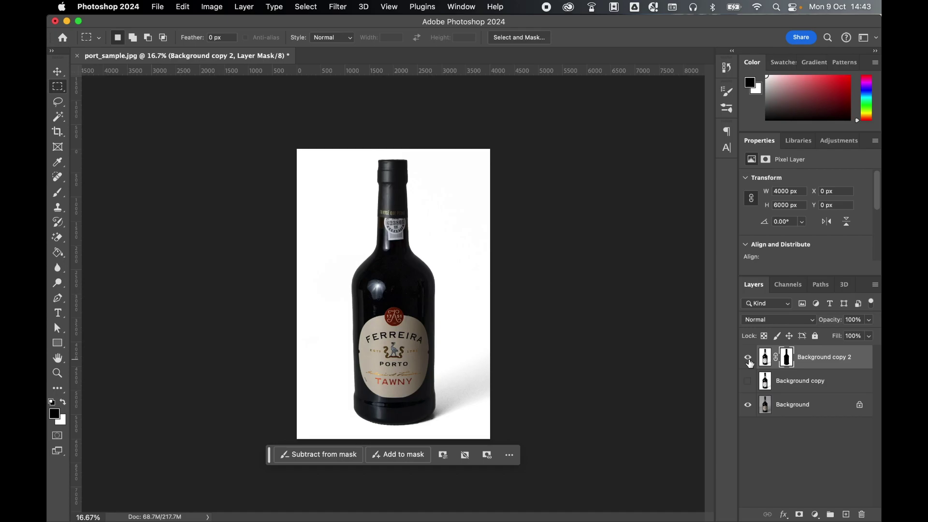
key(super+plus)
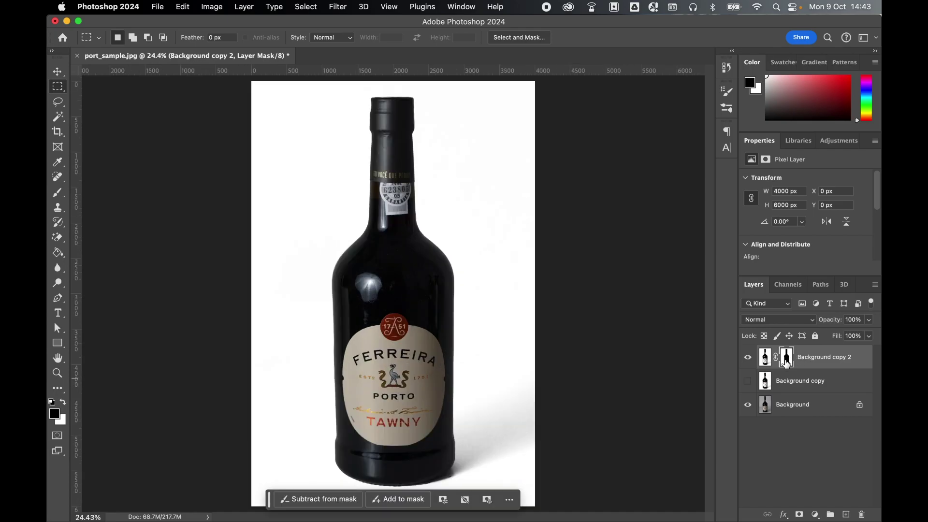
Target the Background copy 2 mask and choose a Soft Round brush, resized to 500.
click(788, 358)
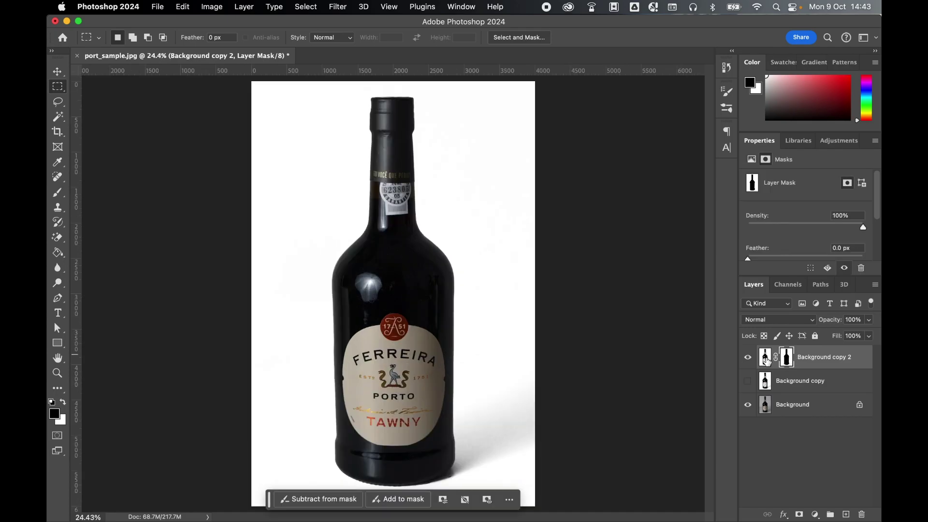
click(766, 360)
click(789, 358)
key(b)
click(130, 38)
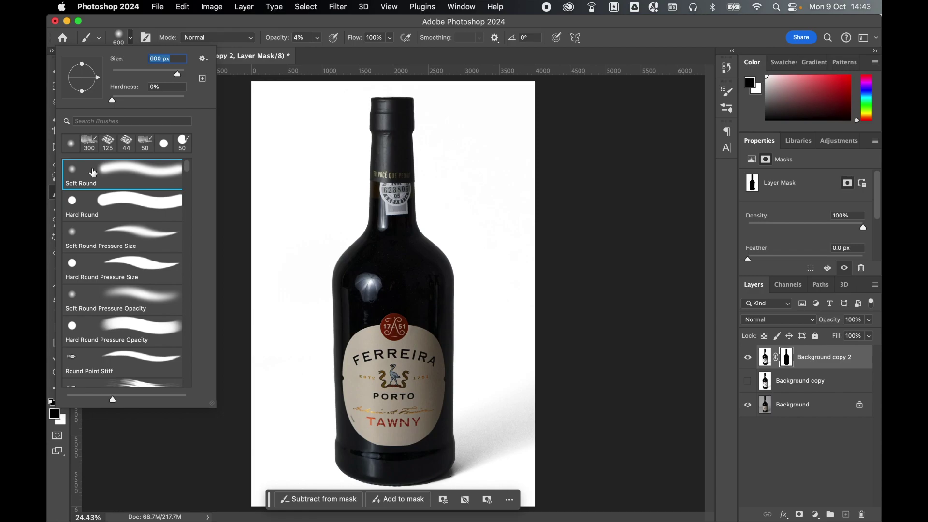
drag(178, 74, 142, 74)
key(Return)
Make white the foreground colour and set the brush opacity to 18%.
click(63, 404)
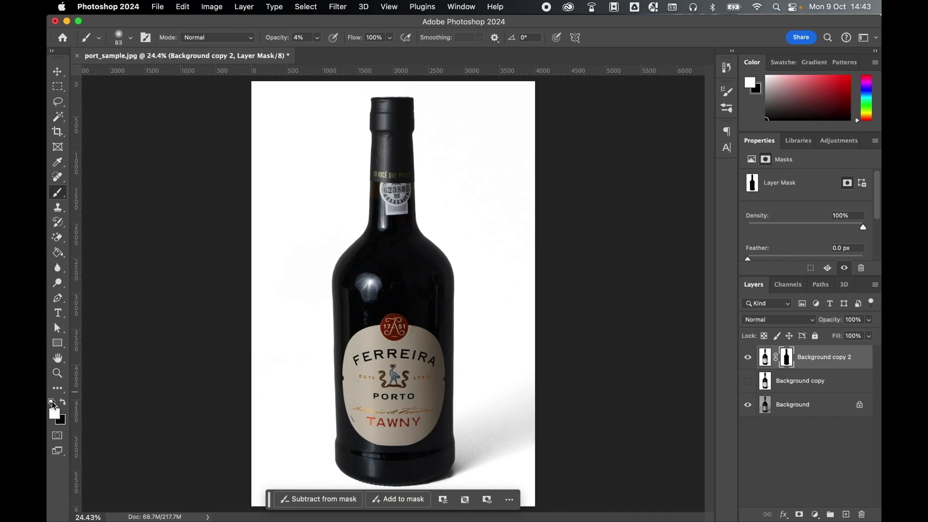
click(54, 414)
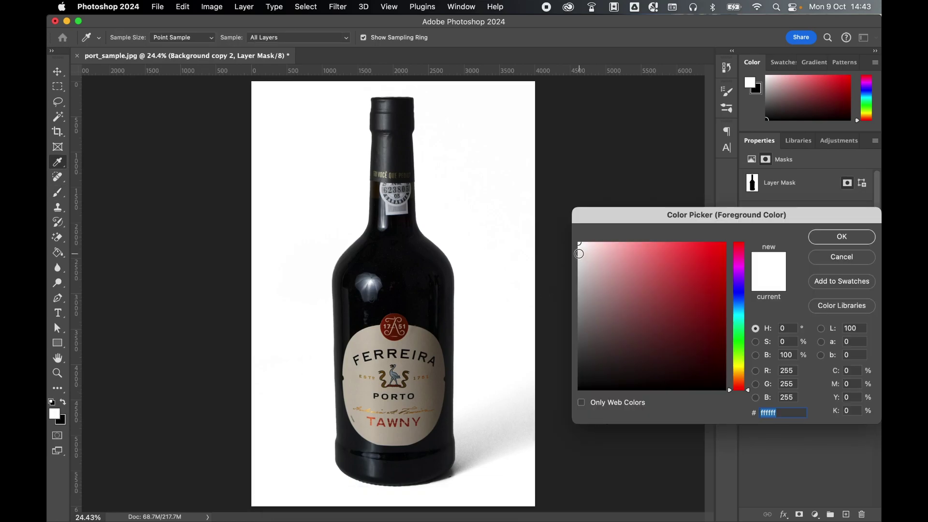
click(842, 236)
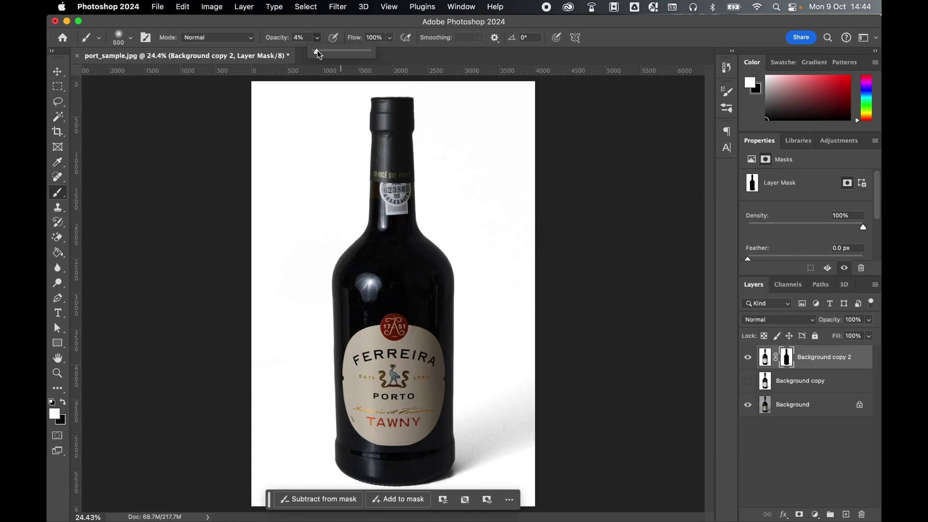
click(317, 37)
drag(319, 53, 321, 54)
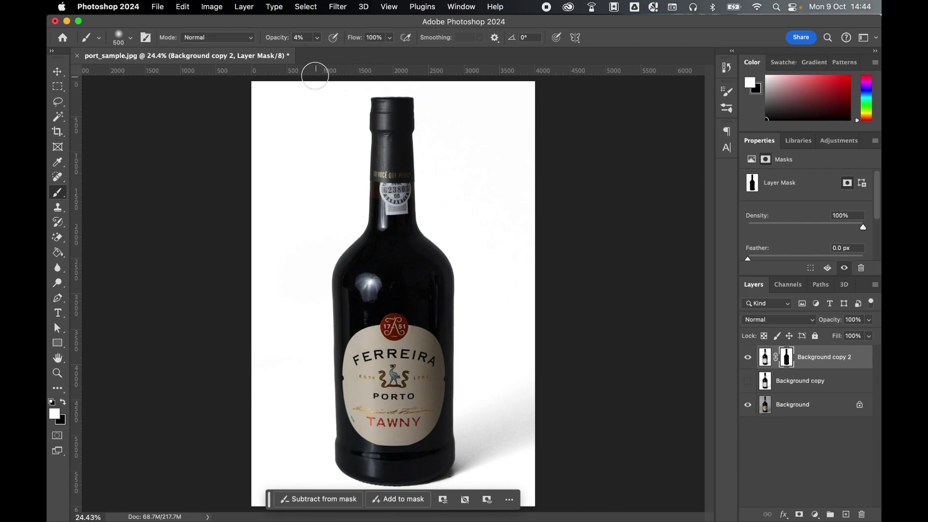
drag(317, 37, 326, 37)
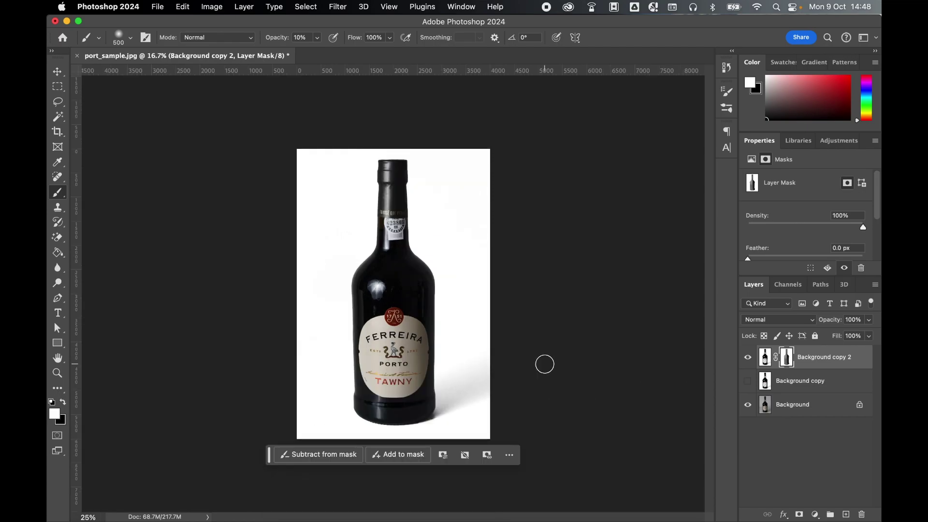
Swap to a black foreground and lower the brush opacity to 4%.
click(62, 402)
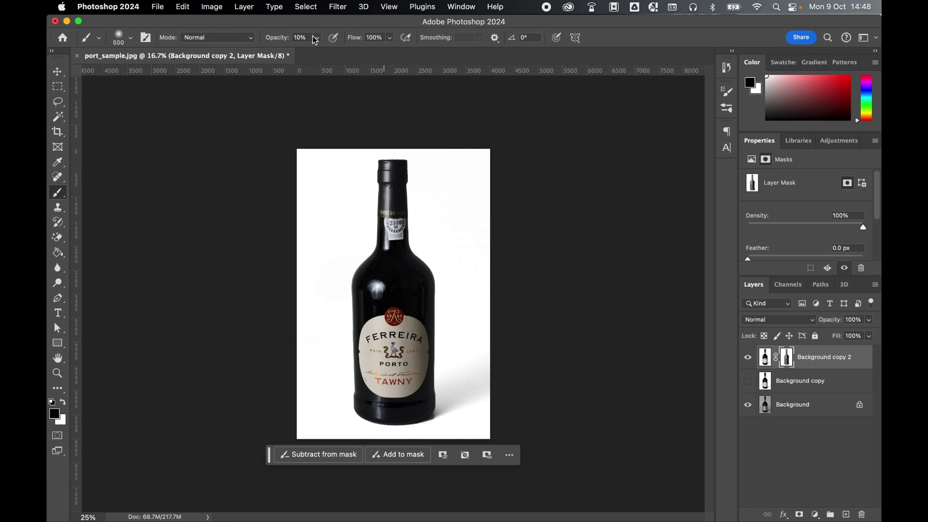
drag(318, 38, 313, 55)
Add a Levels 1 layer and move the black and white input sliders inward for contrast.
click(816, 514)
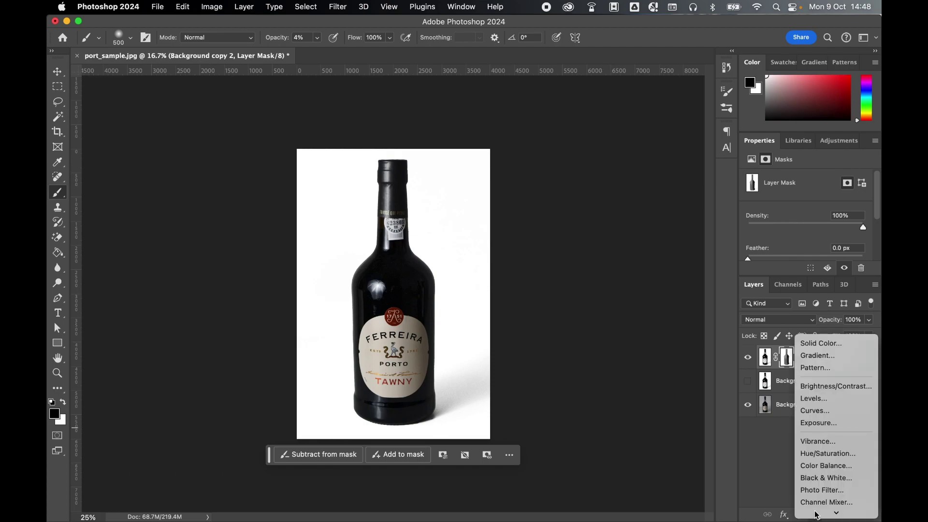
click(816, 399)
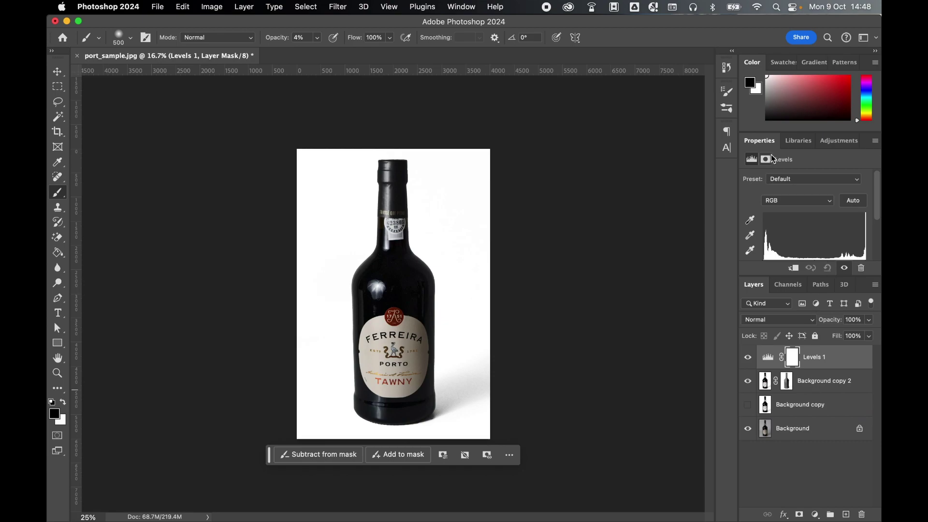
scroll(774, 232, down, 1)
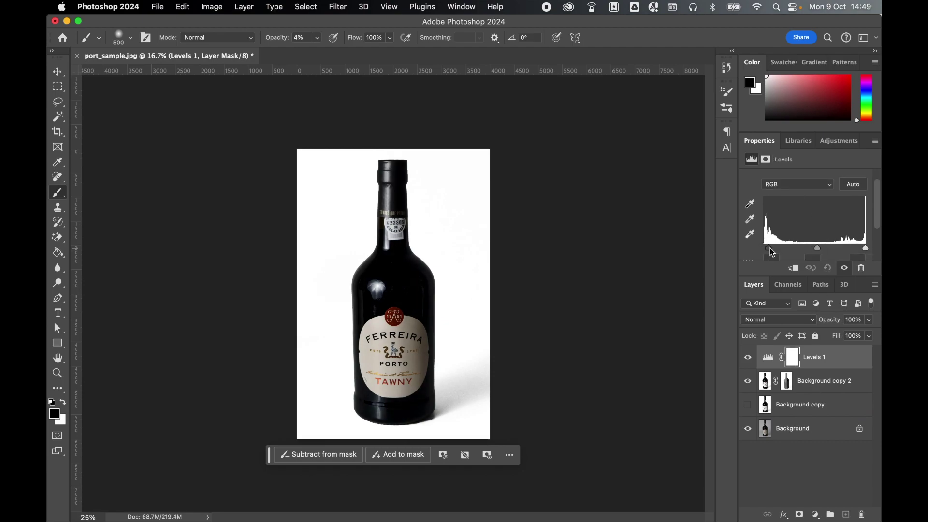
drag(771, 250, 775, 250)
drag(865, 250, 859, 250)
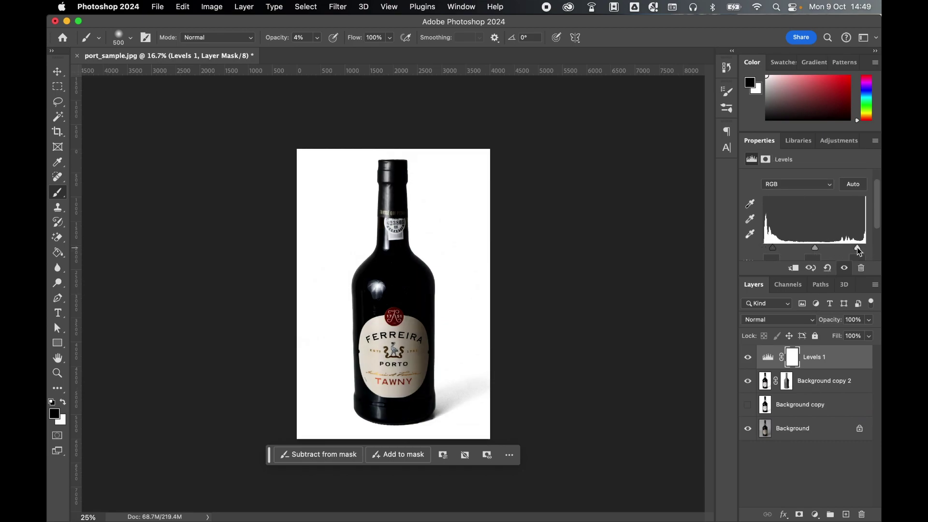
click(816, 514)
Add a Hue/Saturation 1 layer with Saturation at +19, leaving Hue and Lightness at 0.
click(824, 454)
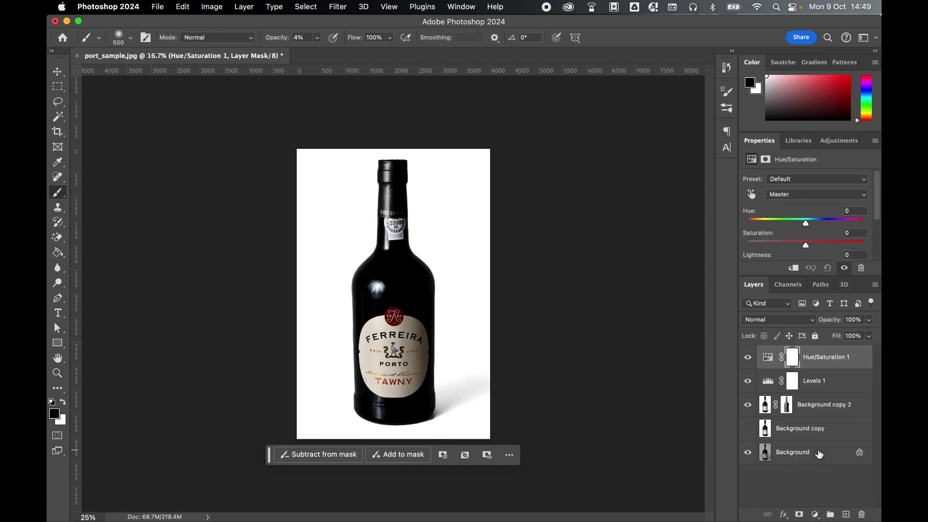
scroll(820, 214, down, 1)
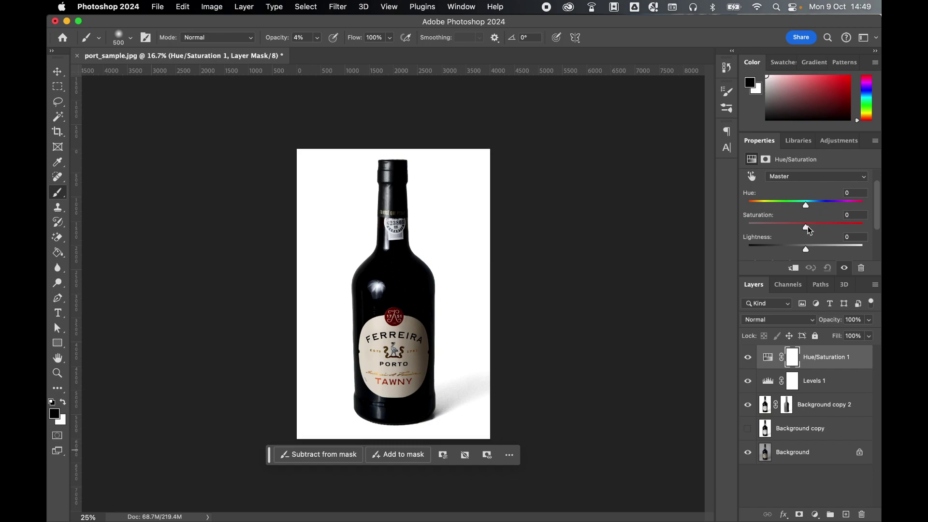
drag(808, 227, 817, 225)
key(v)
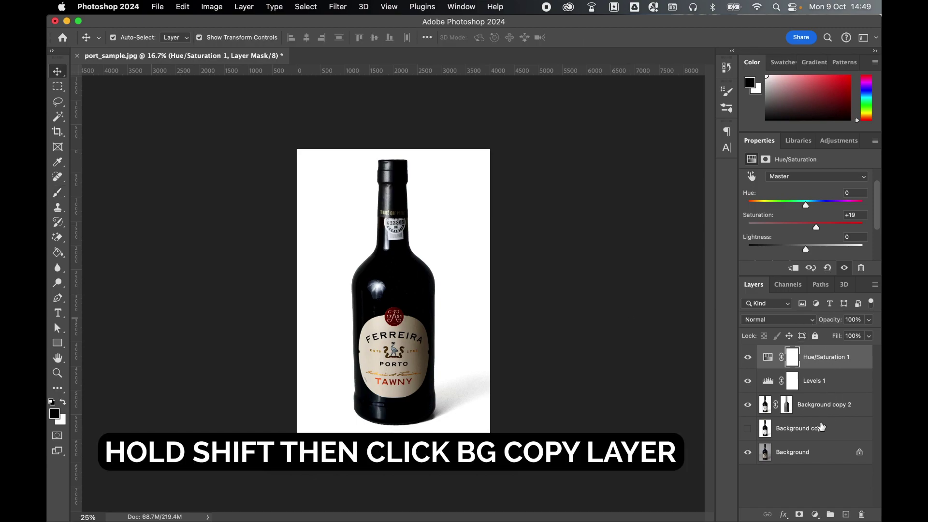
Group the layers from Hue/Saturation 1 down to Background copy into a group named 'product'.
shift+click(820, 430)
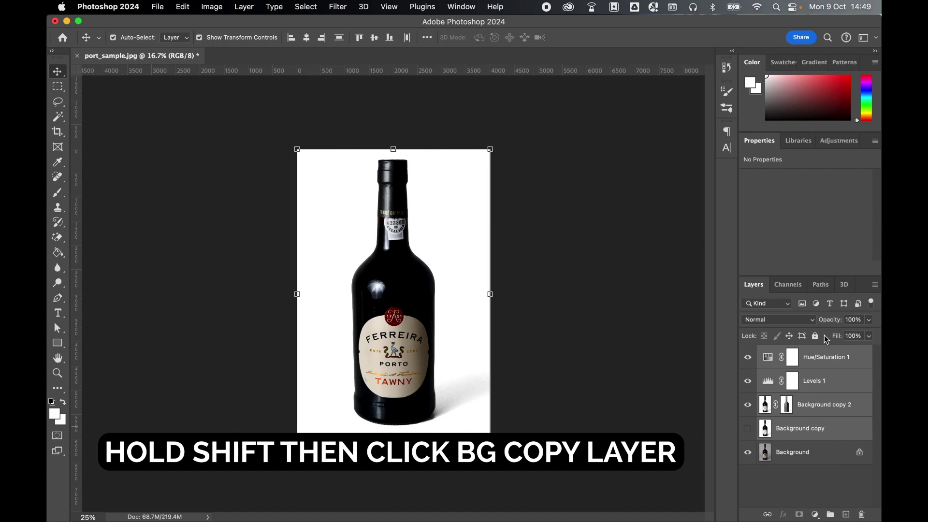
right_click(821, 378)
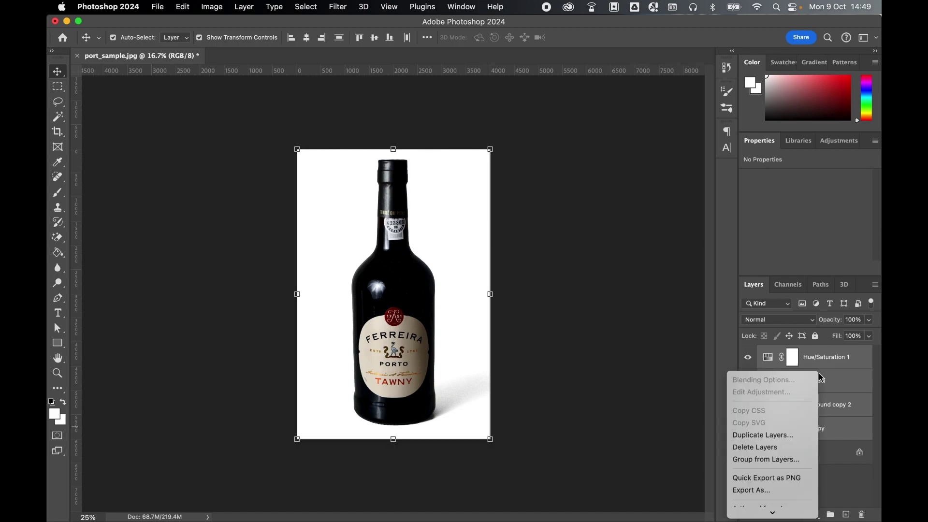
click(783, 460)
text(p)
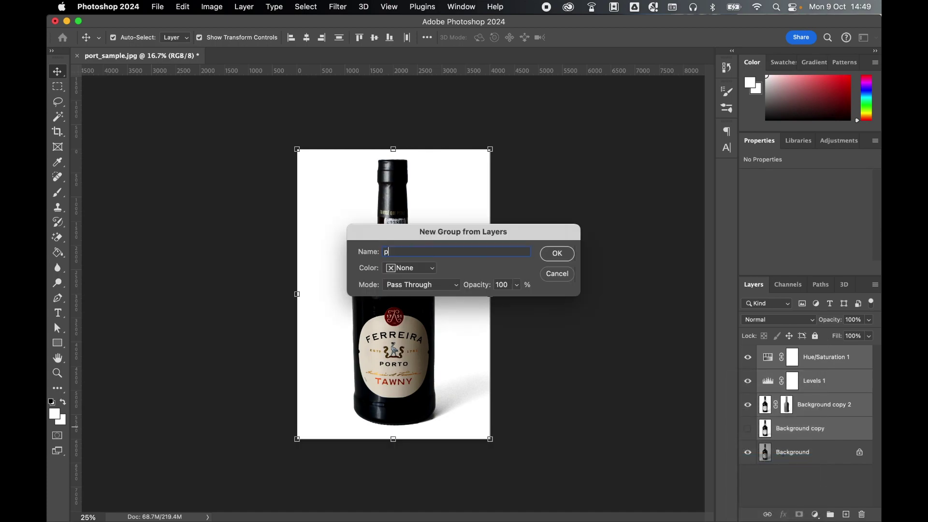
text(roduct)
click(564, 254)
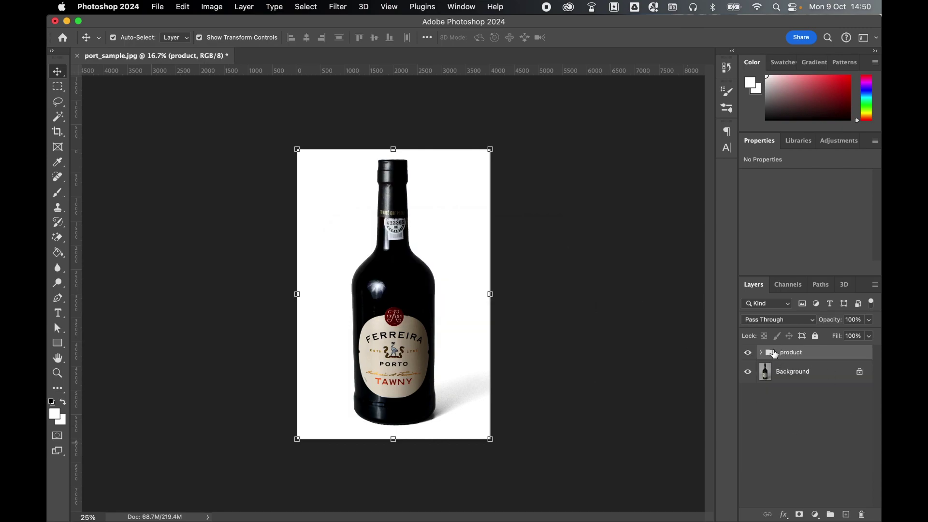
click(747, 354)
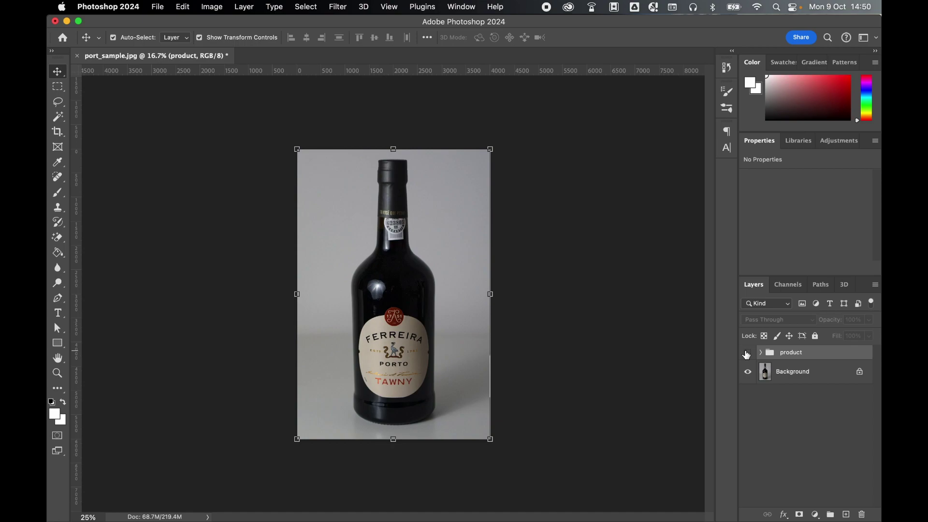
click(748, 353)
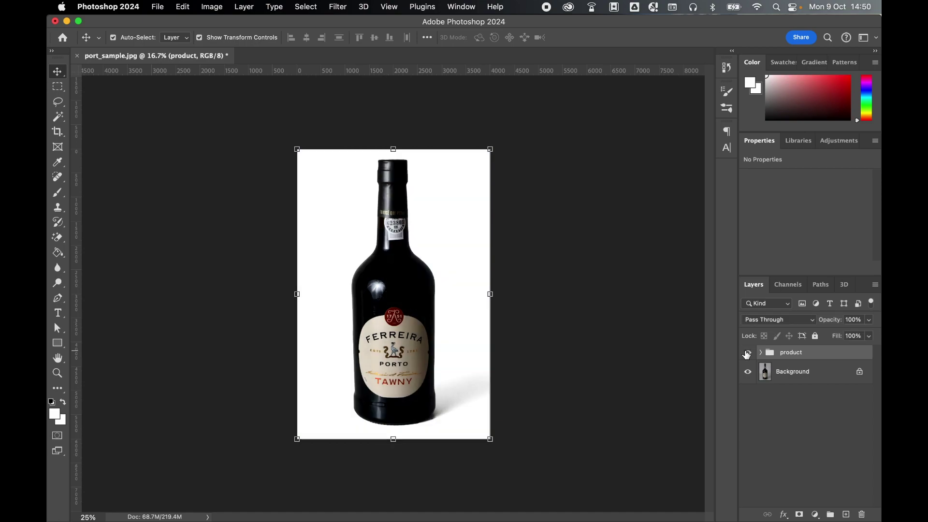